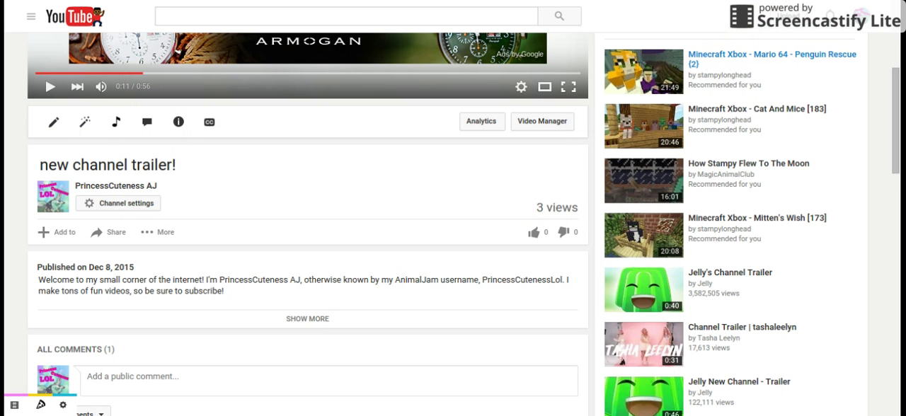
scroll(528, 170, "down", 10)
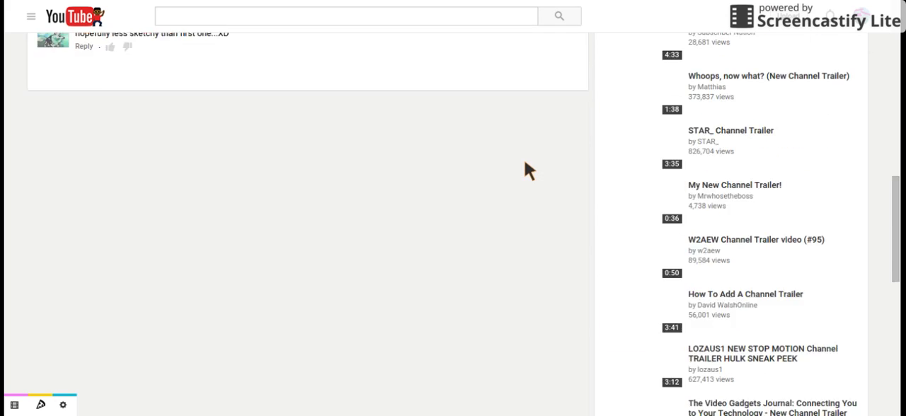
scroll(527, 170, "down", 5)
scroll(524, 170, "up", 5)
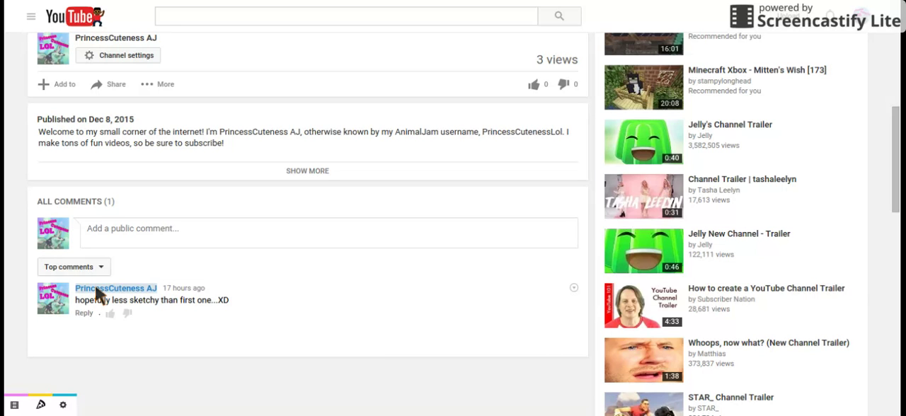
Open the PrincessCuteness AJ channel page from the trailer's comments
left_click(98, 290)
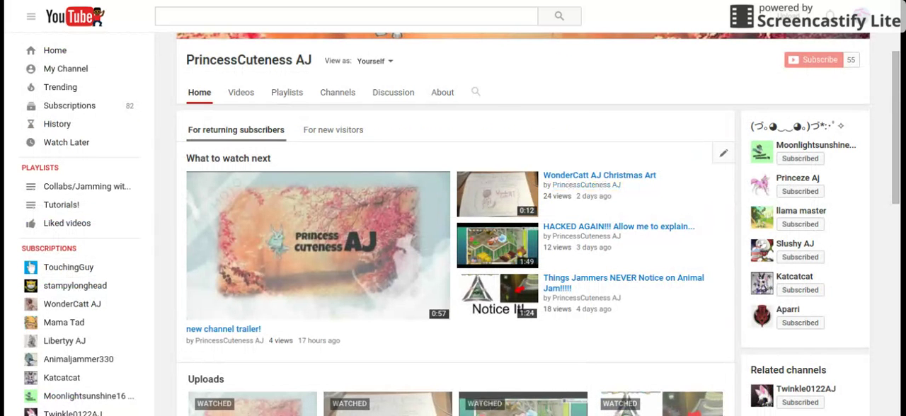
mouse_move(318, 244)
scroll(348, 248, "up", 2)
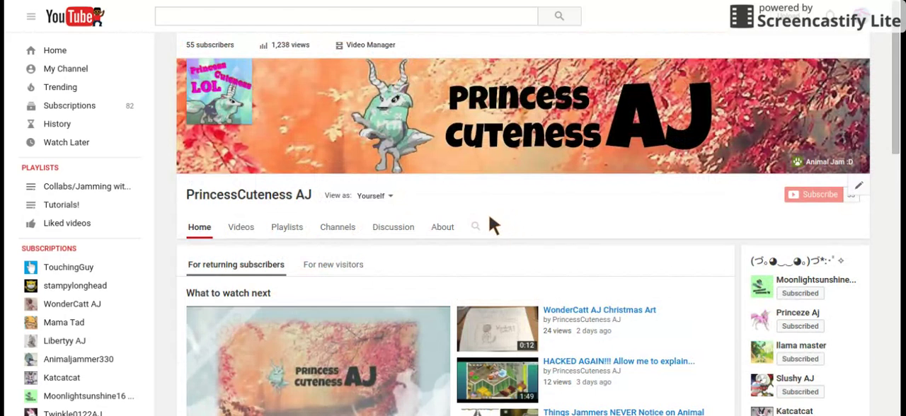
scroll(489, 216, "down", 1)
scroll(328, 267, "up", 1)
scroll(376, 261, "down", 2)
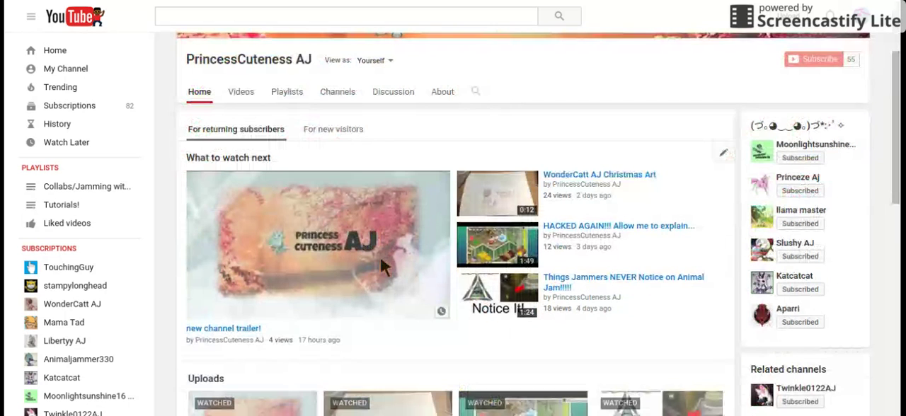
Play the 'new channel trailer!' video from What to watch next through to 0:56
left_click(311, 252)
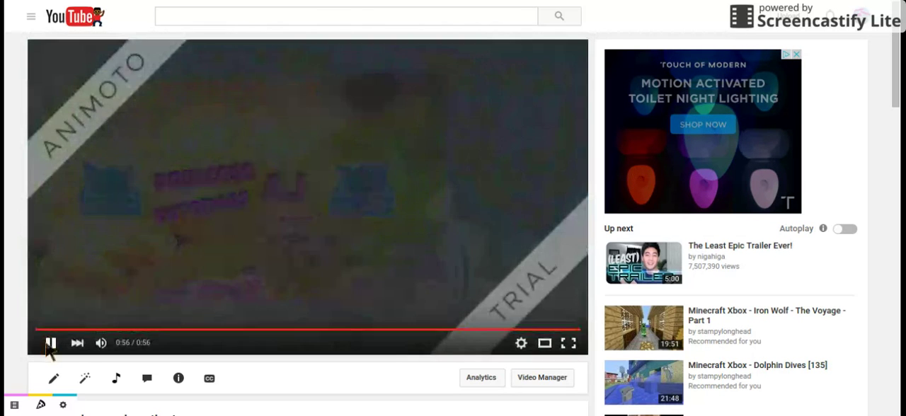
Replay the finished trailer and pause it at 0:00 of 0:56
left_click(49, 344)
left_click(48, 347)
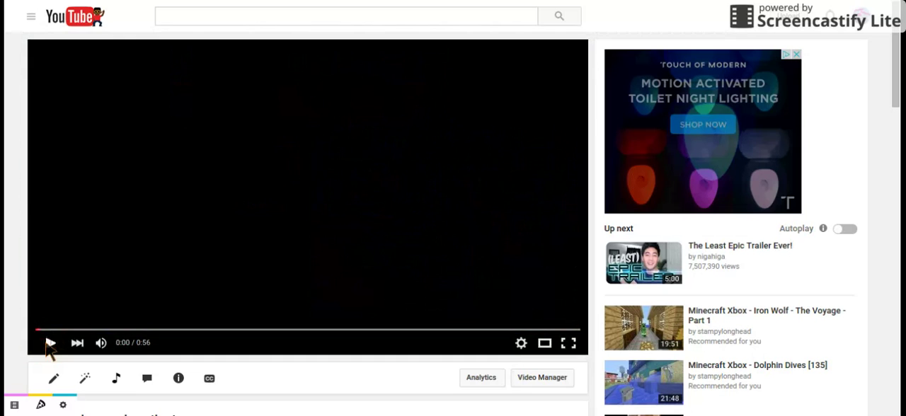